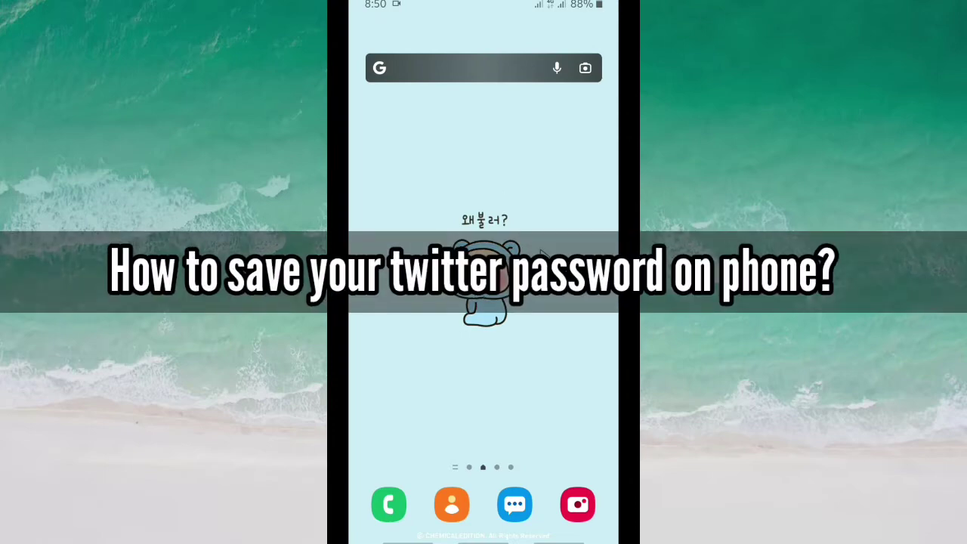
- Swipe the home screen over to the apps page showing Twitter, Chrome and Settings
drag(540, 253, 422, 227)
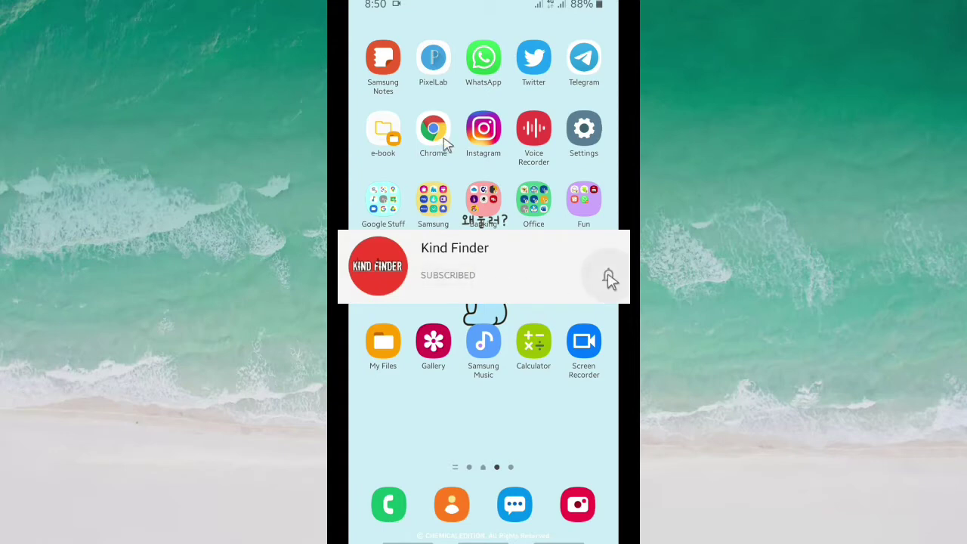
- Launch Chrome to load the mobile.twitter.com Home timeline
click(430, 138)
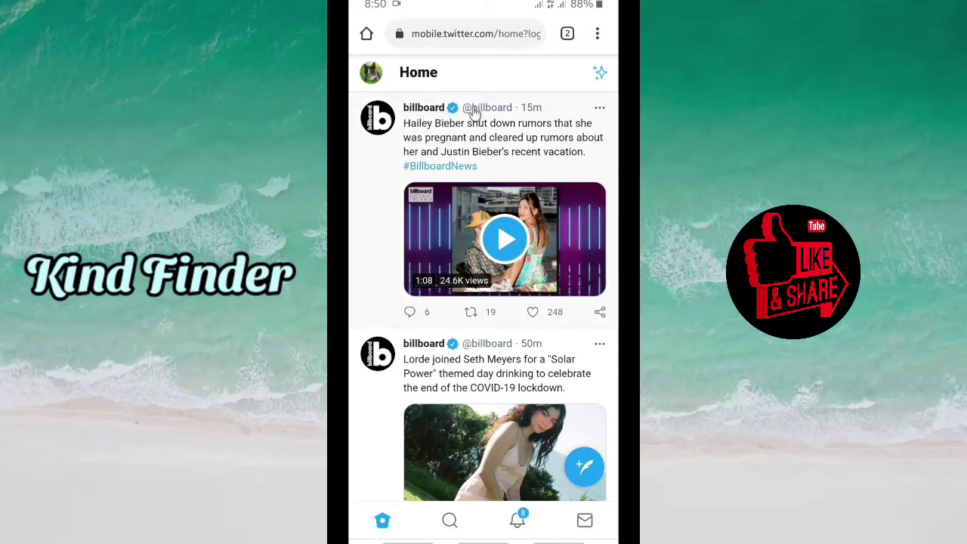
mouse_move(474, 112)
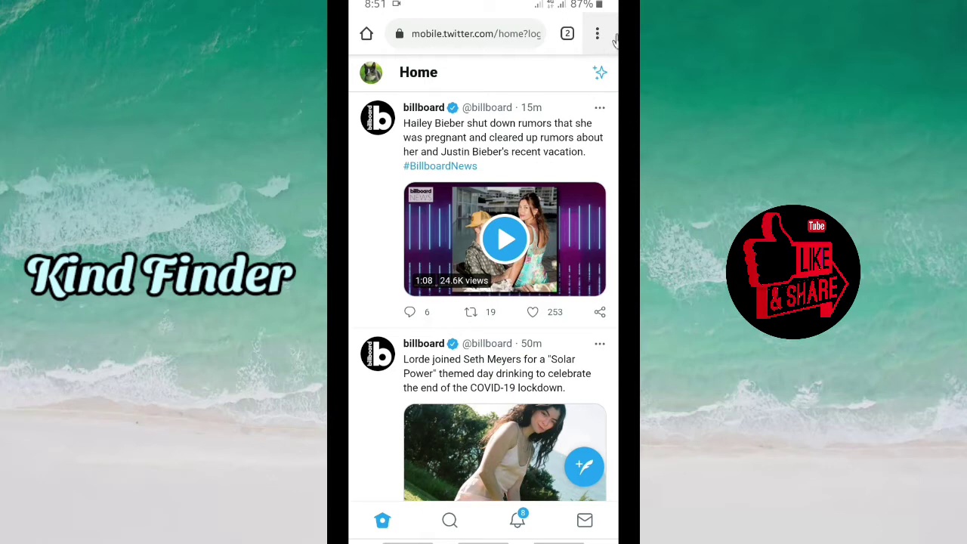
click(597, 38)
scroll(488, 259, down, 1)
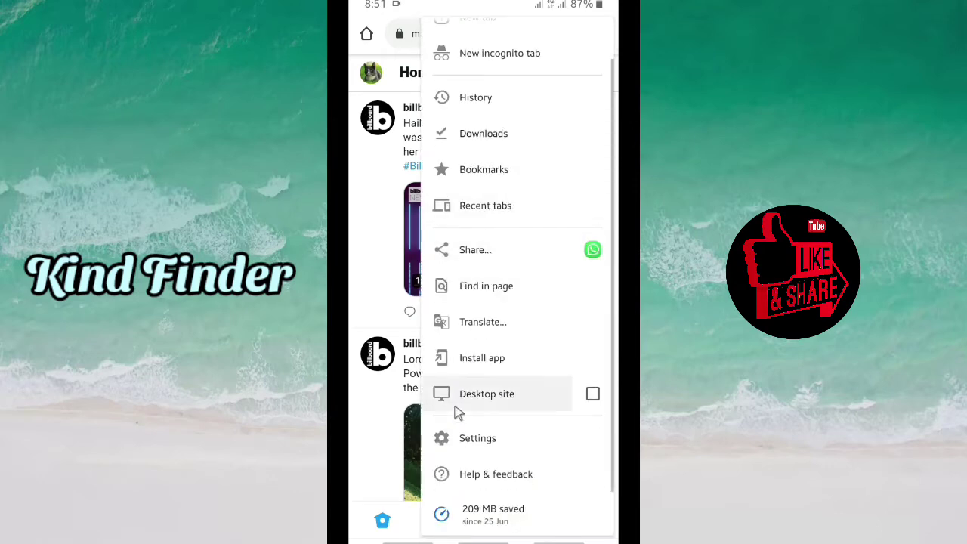
click(496, 438)
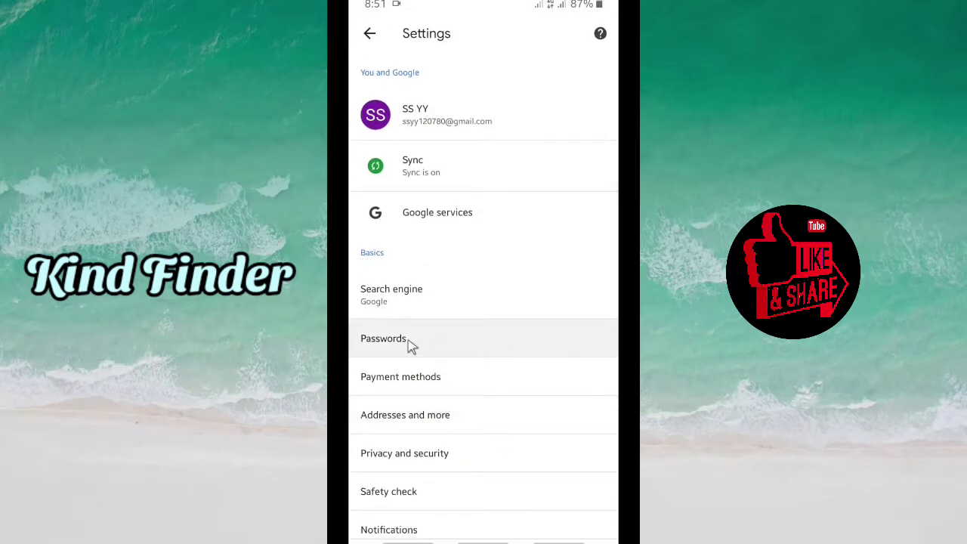
click(467, 347)
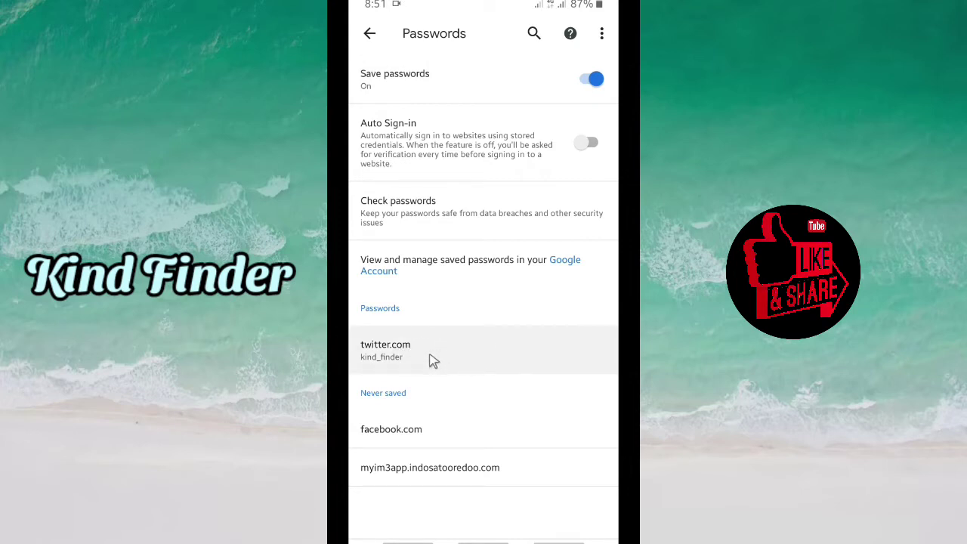
click(368, 35)
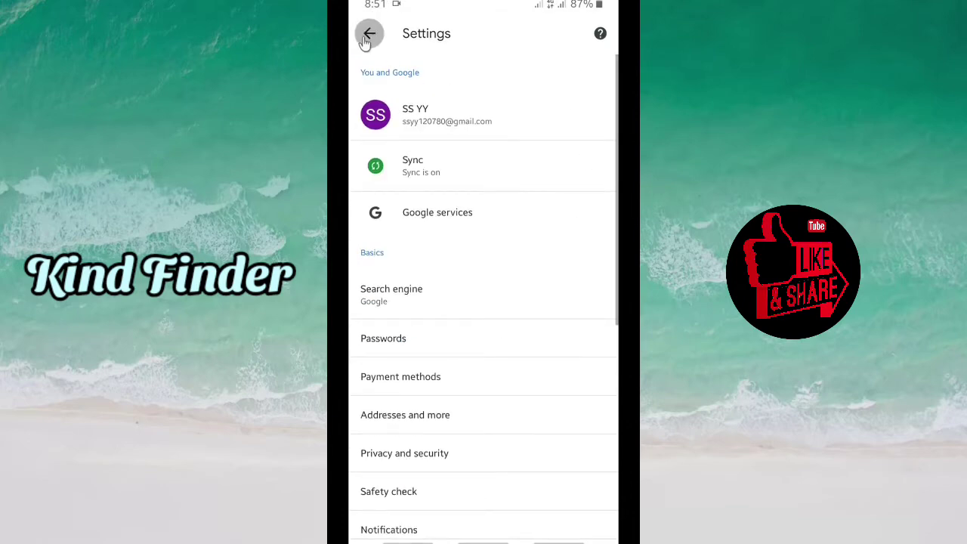
click(368, 34)
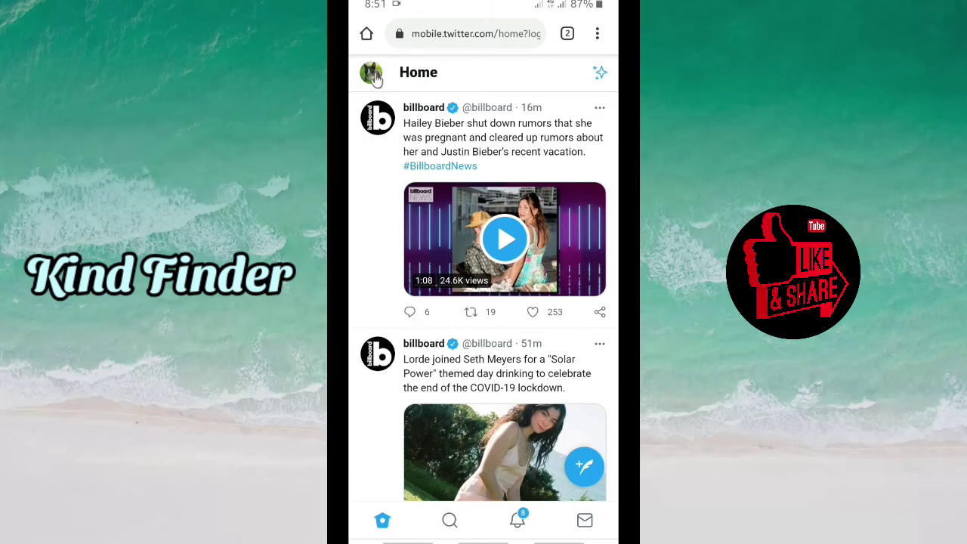
- From the profile avatar's Account info, choose 'Add an existing account' to reach the login form
click(372, 74)
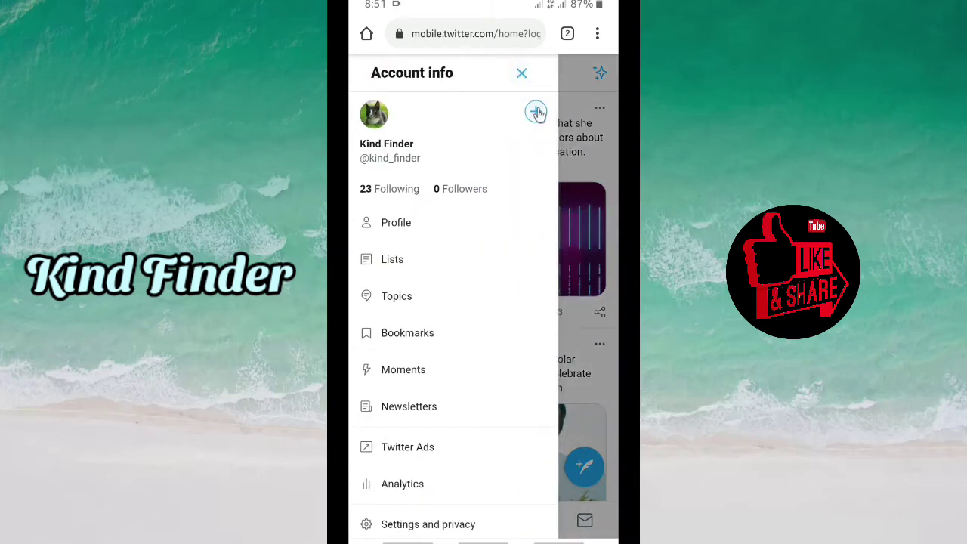
click(536, 112)
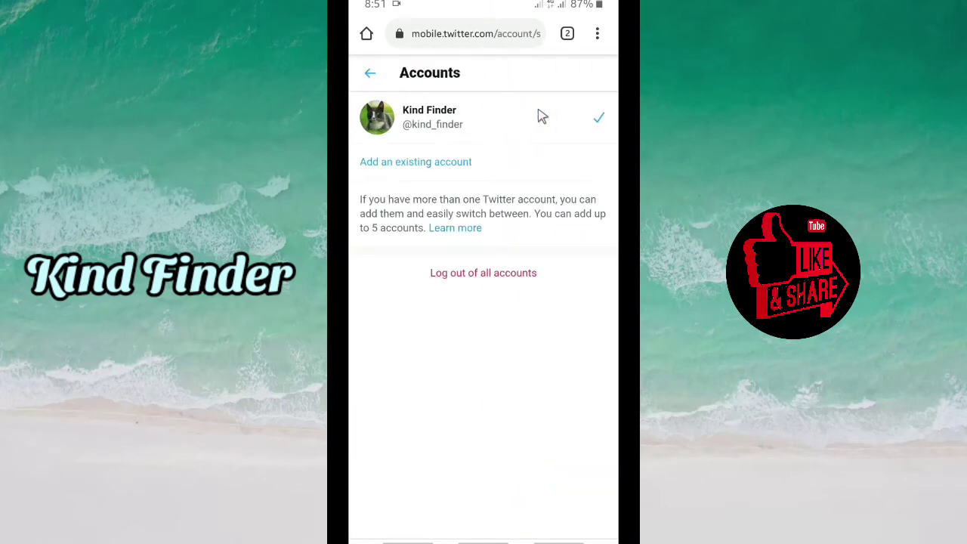
click(406, 167)
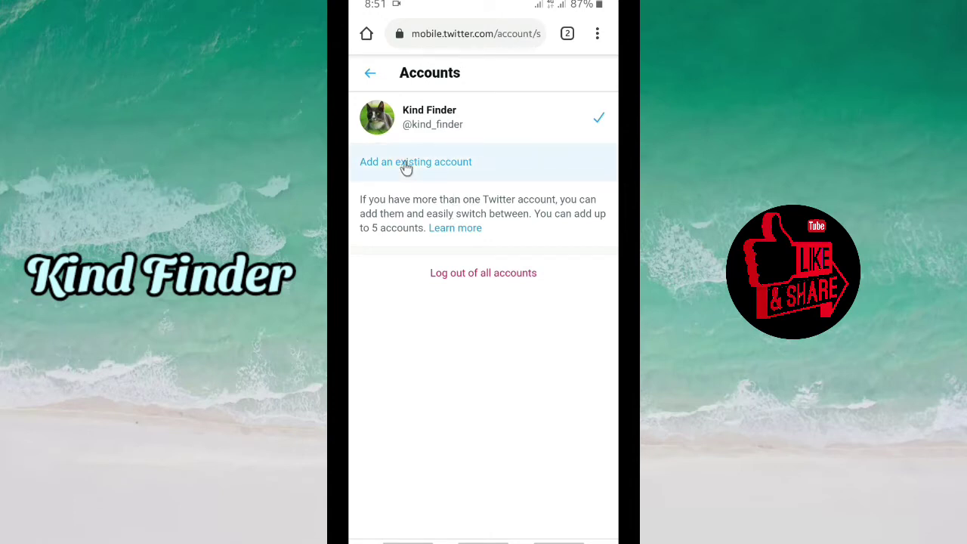
click(422, 197)
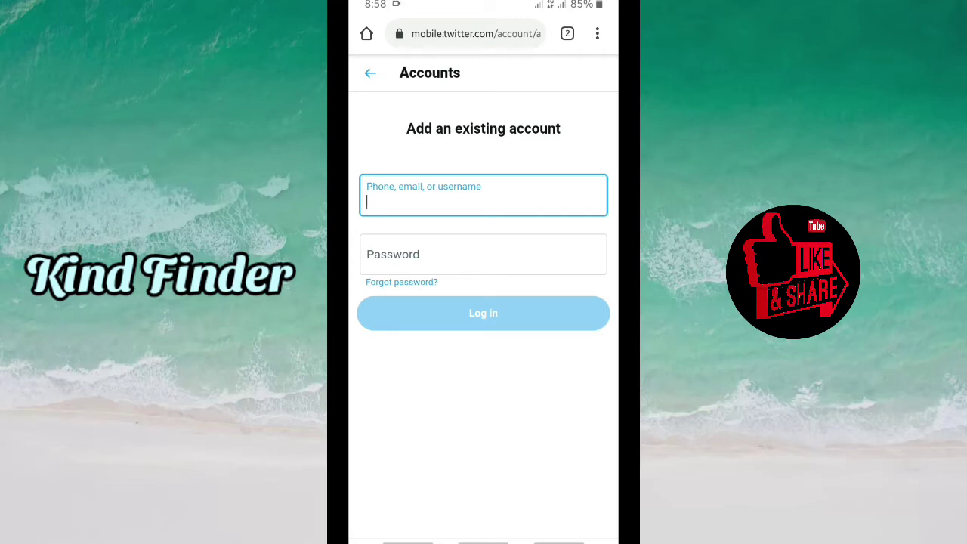
- Log in to the second Twitter account with its username and password
click(477, 204)
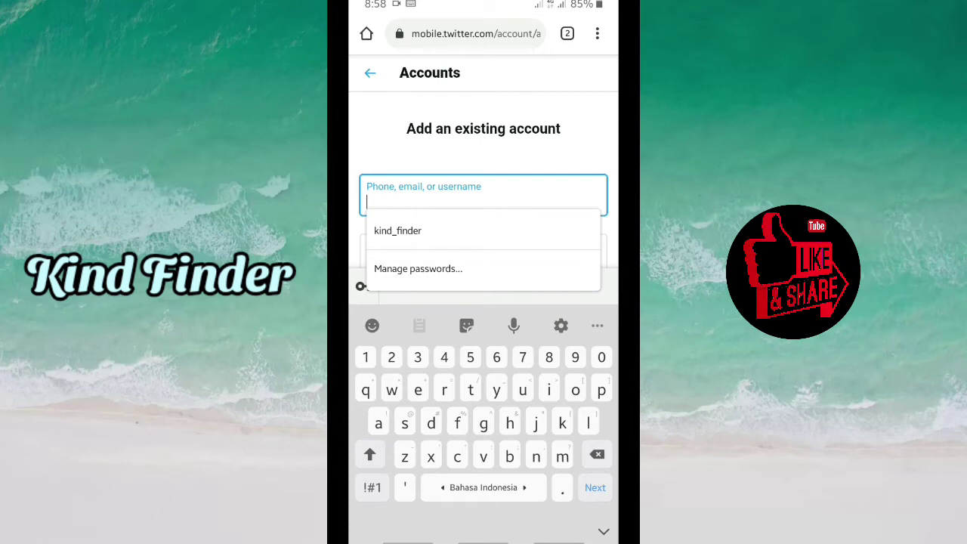
text(kin)
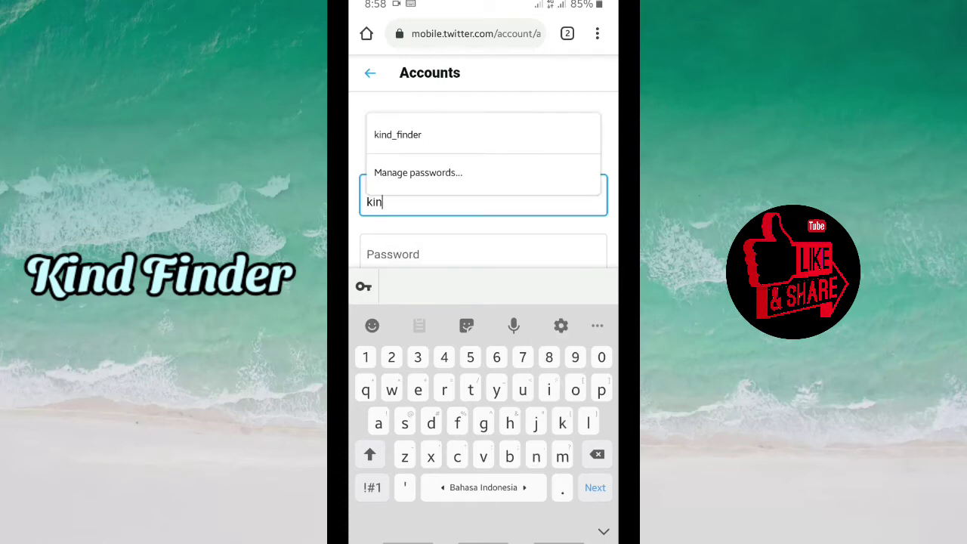
text(dfinder1)
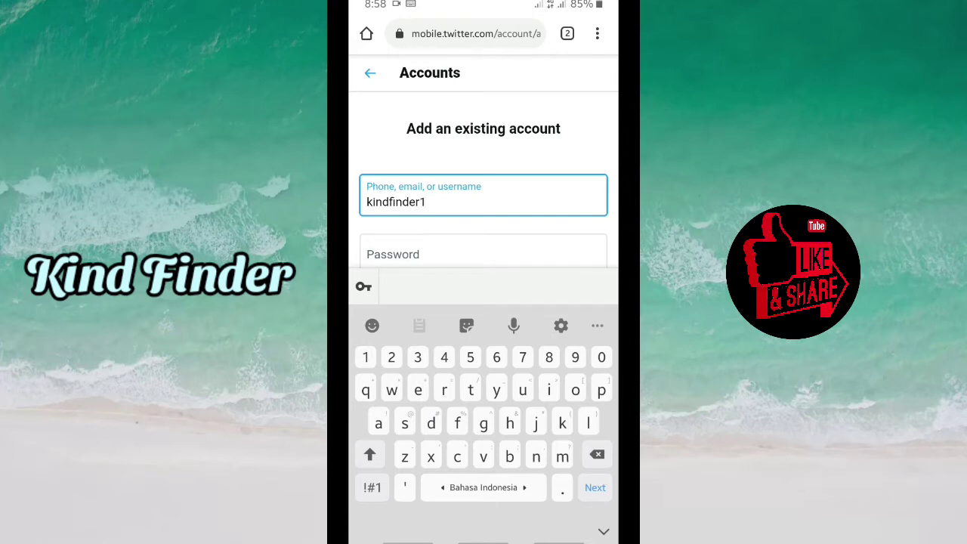
click(483, 191)
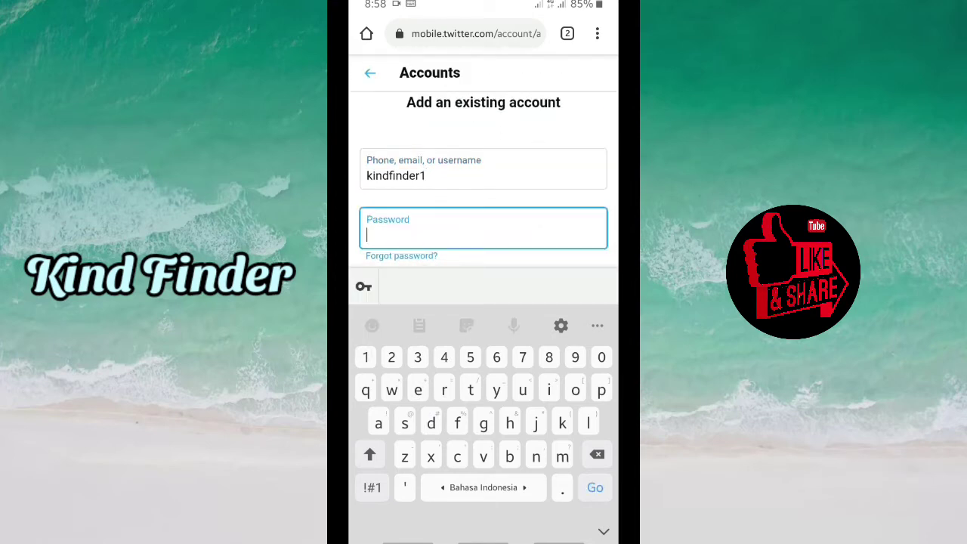
text(********3)
click(564, 521)
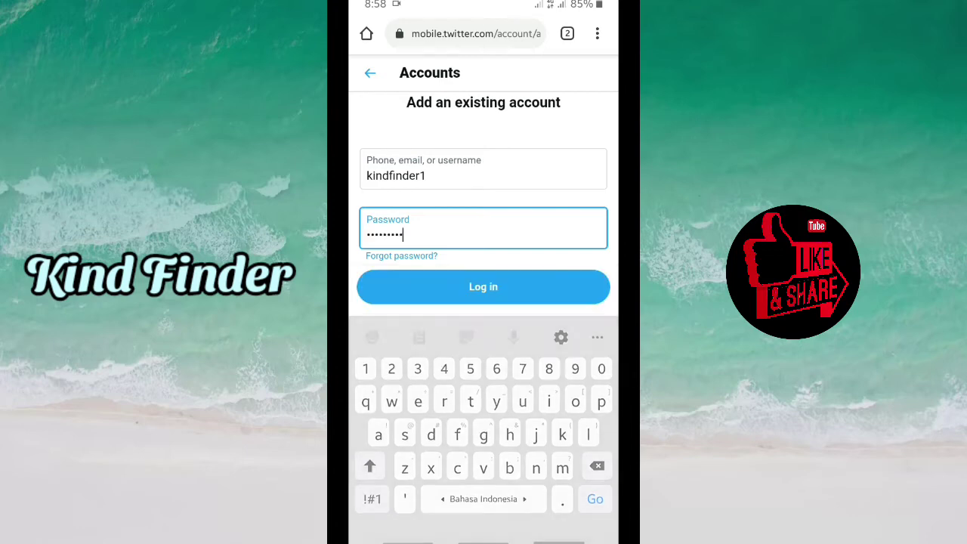
click(510, 319)
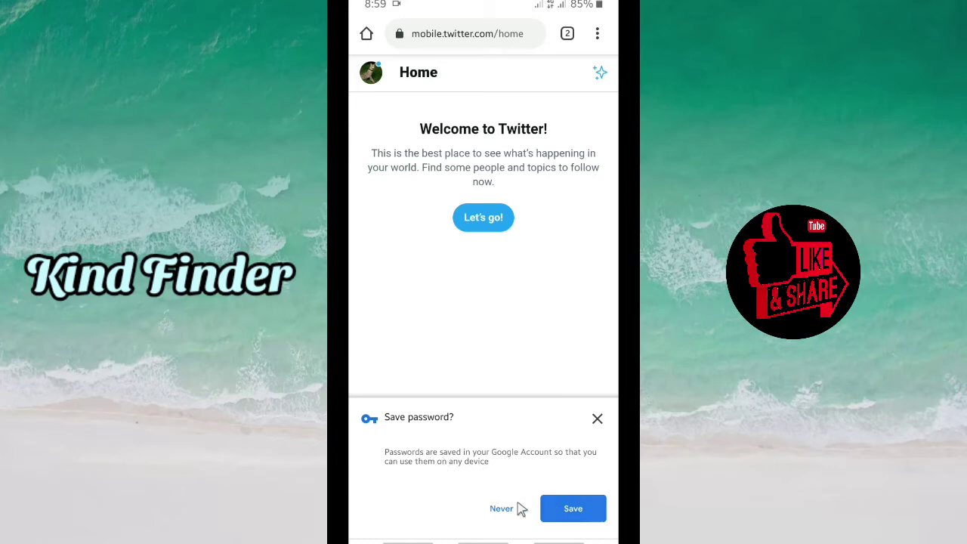
- Save the Twitter password to the Google Account and return to the home screen
click(573, 511)
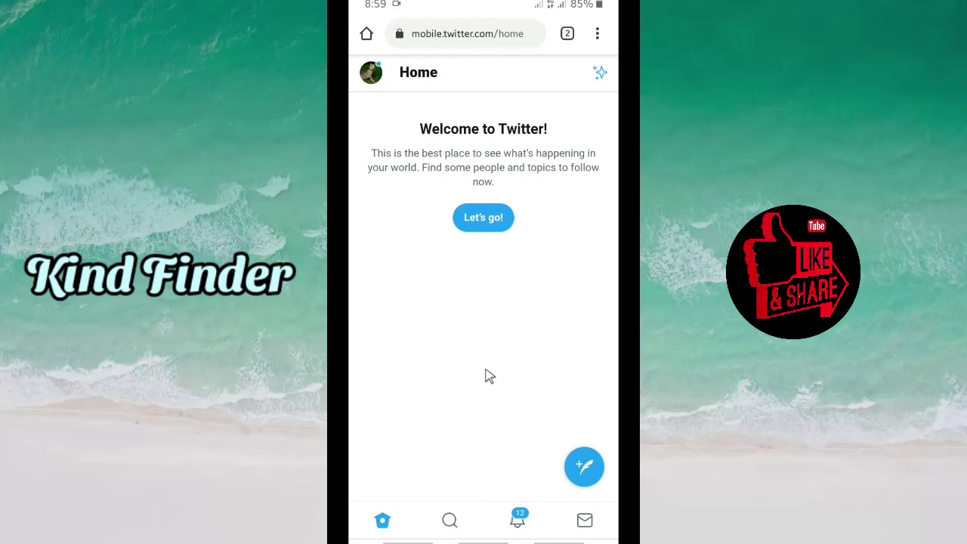
click(483, 540)
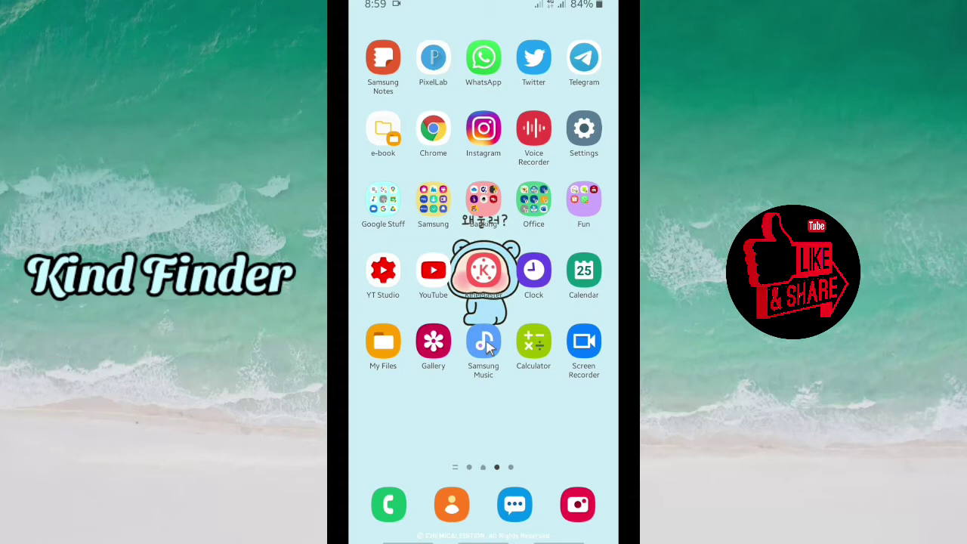
click(442, 136)
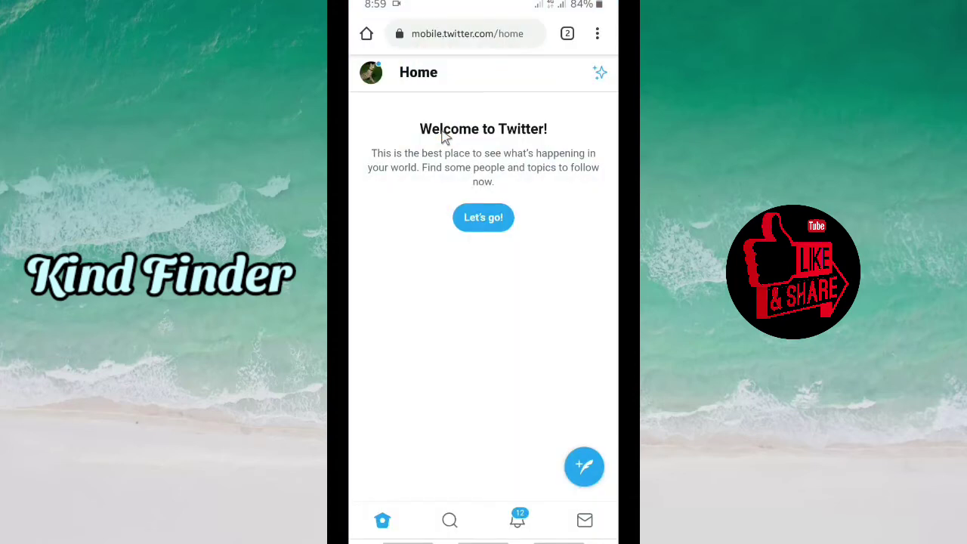
click(597, 34)
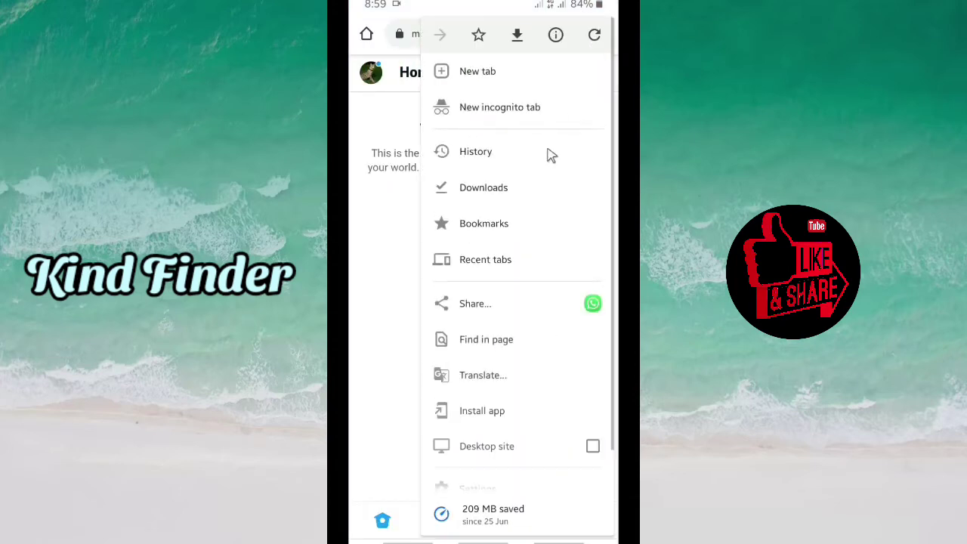
scroll(486, 428, down, 2)
right_click(484, 404)
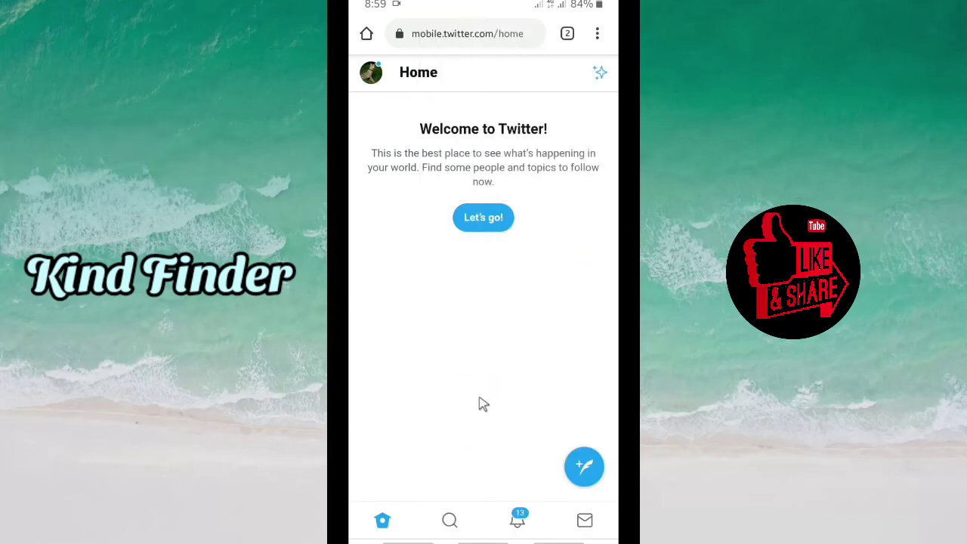
click(431, 344)
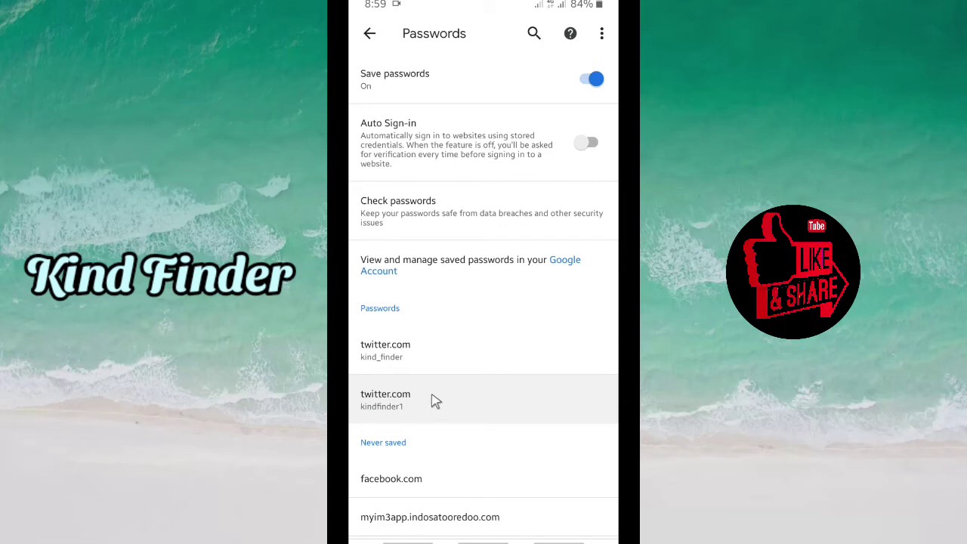
click(483, 541)
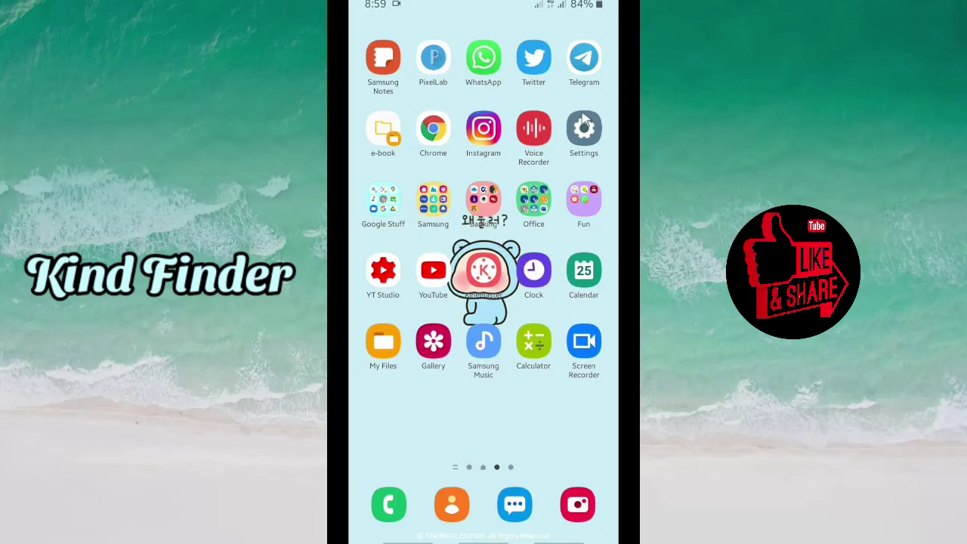
- In Settings, go to Privacy and open 'Auto-fill service from Google'
click(579, 131)
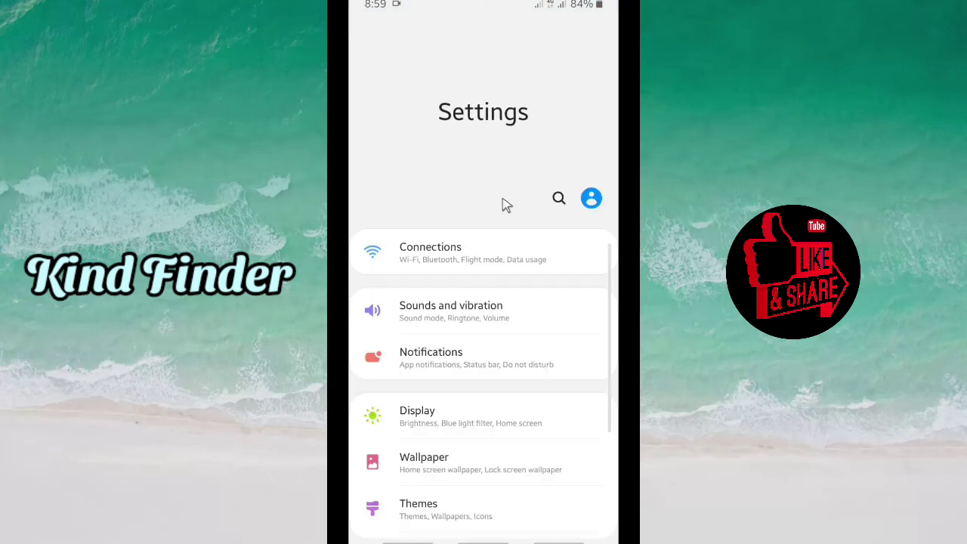
scroll(453, 345, down, 2)
scroll(453, 345, down, 3)
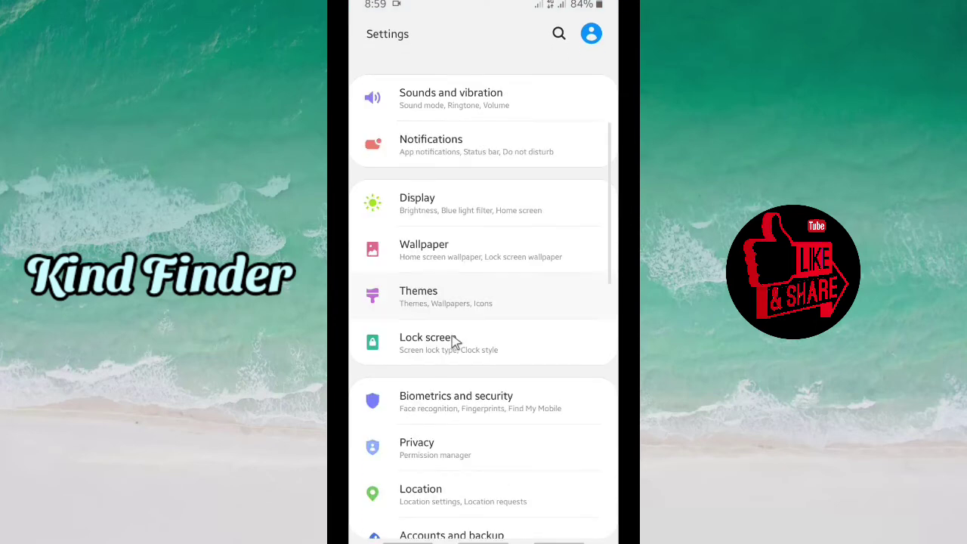
scroll(457, 340, down, 1)
click(450, 426)
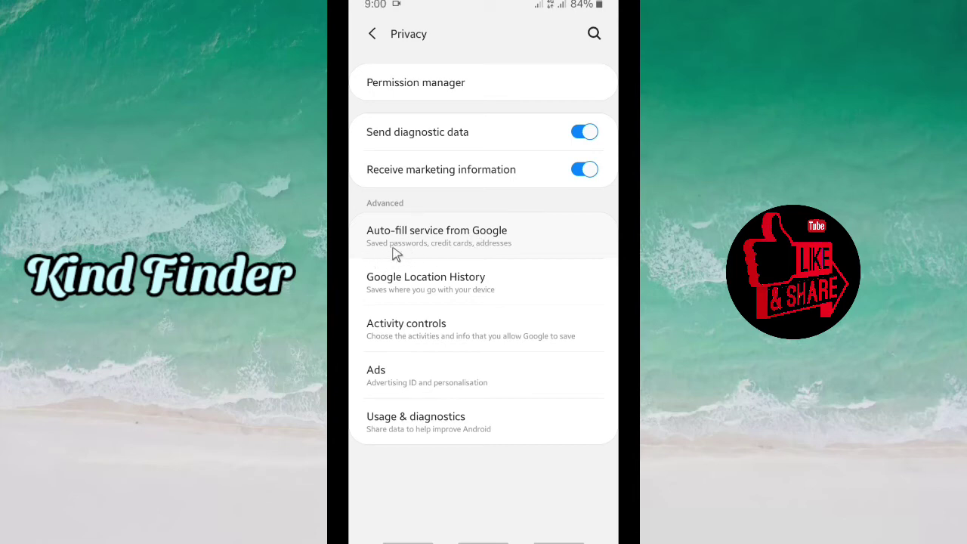
click(484, 251)
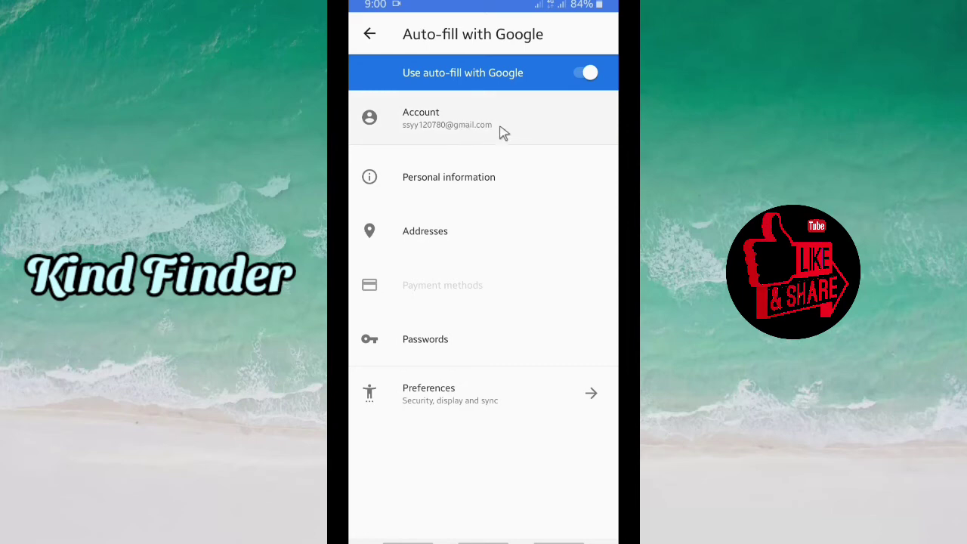
- Check the auto-fill account without changing it, then open Passwords to see twitter.com's 2 accounts
click(454, 127)
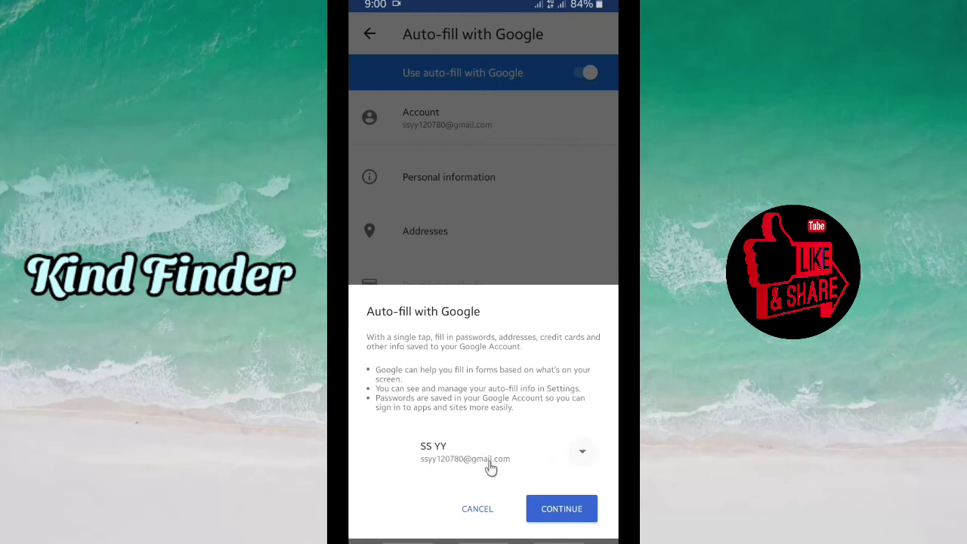
click(514, 133)
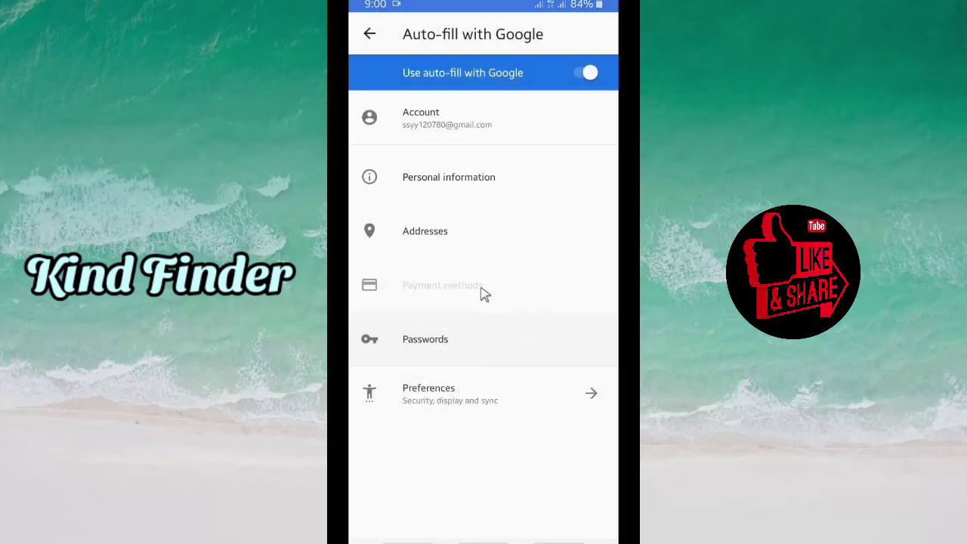
click(444, 342)
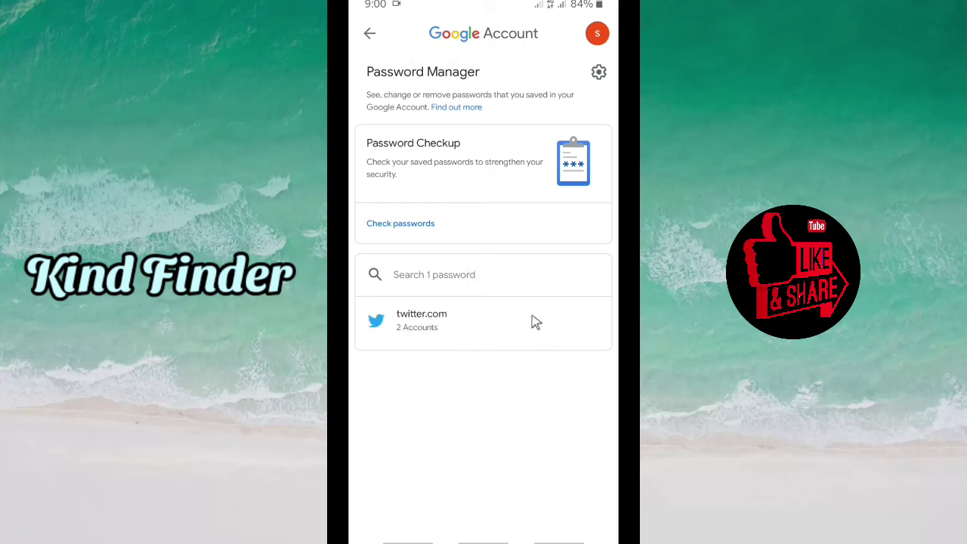
- Review both saved twitter.com accounts, then go back and return to the home screen
click(428, 328)
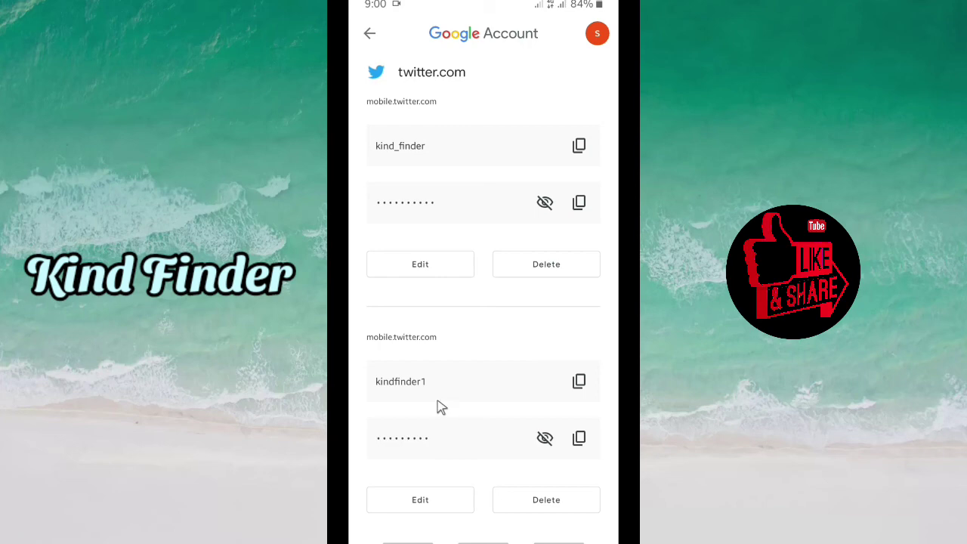
click(369, 34)
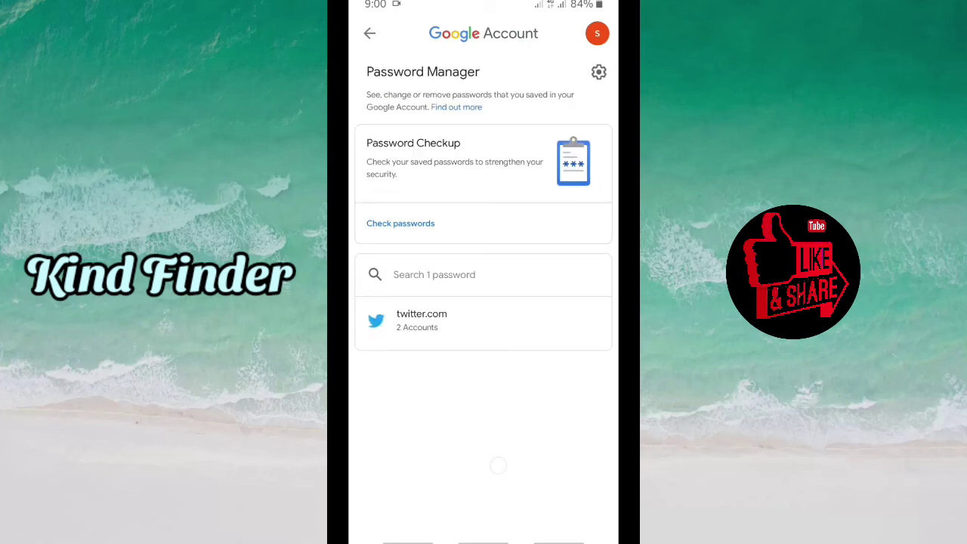
drag(498, 464, 499, 408)
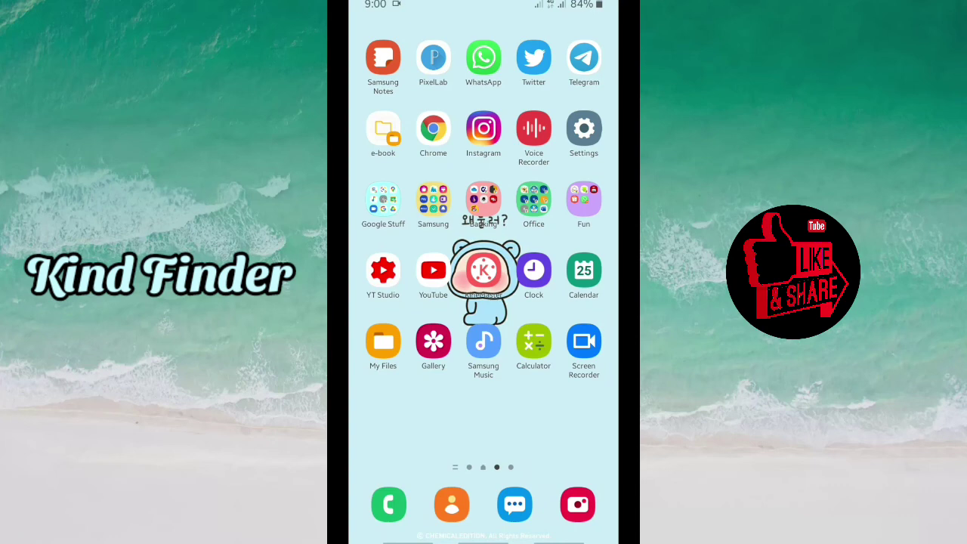